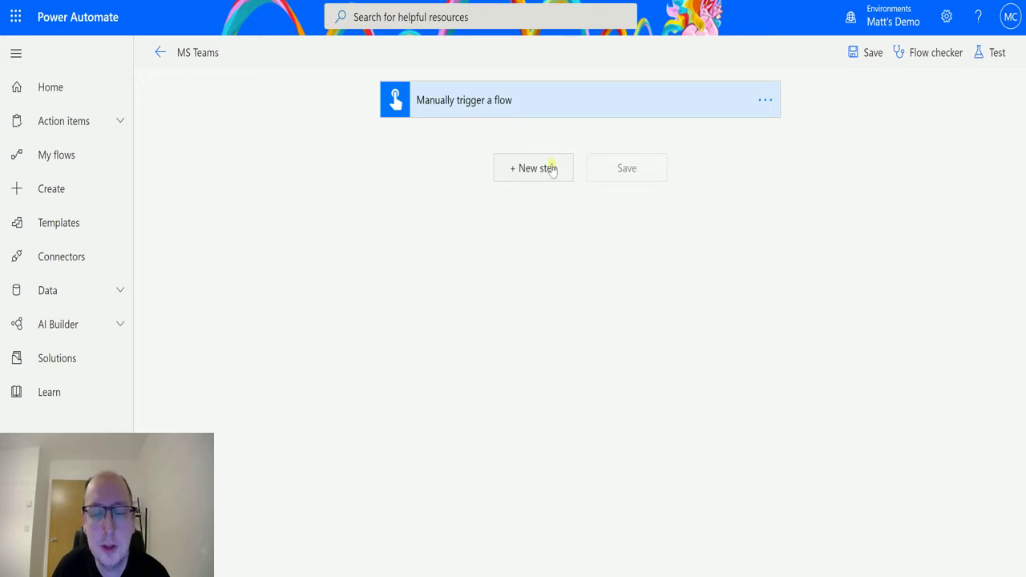
# Step: Add a Microsoft Teams 'Post a message (V3)' action after the manual trigger
pyautogui.click(517, 170)
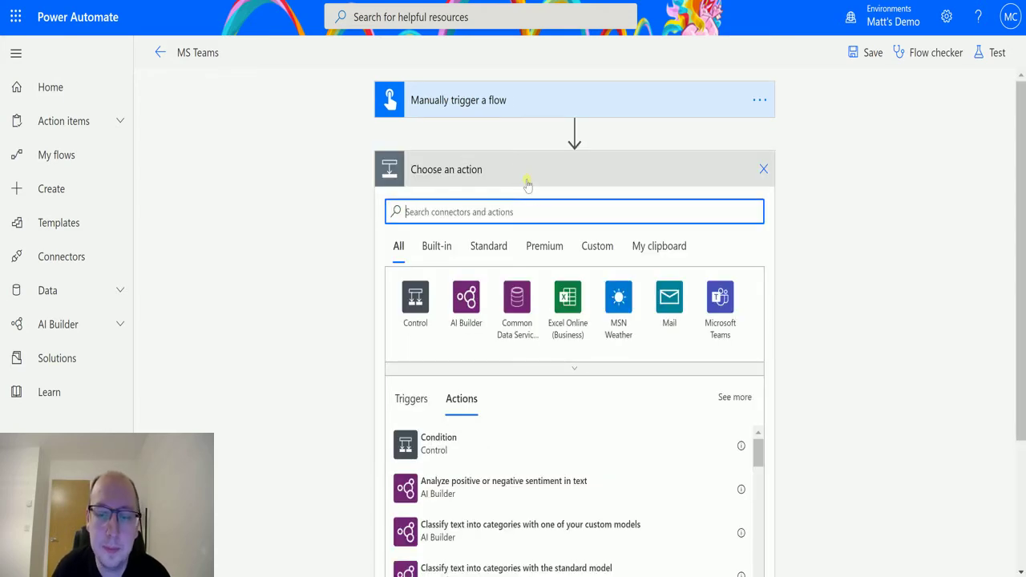
pyautogui.click(726, 310)
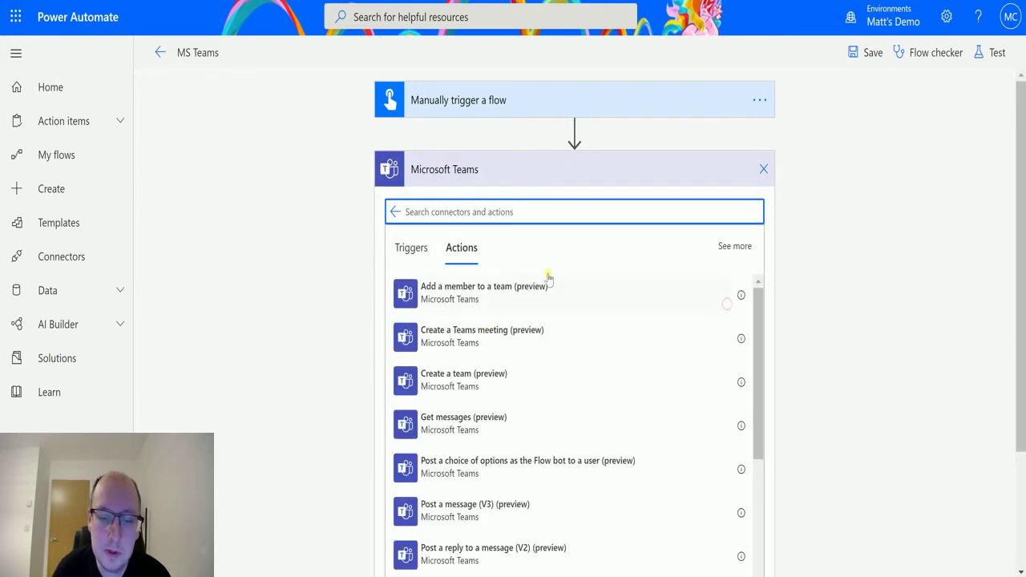
pyautogui.scroll(-1, 548, 275)
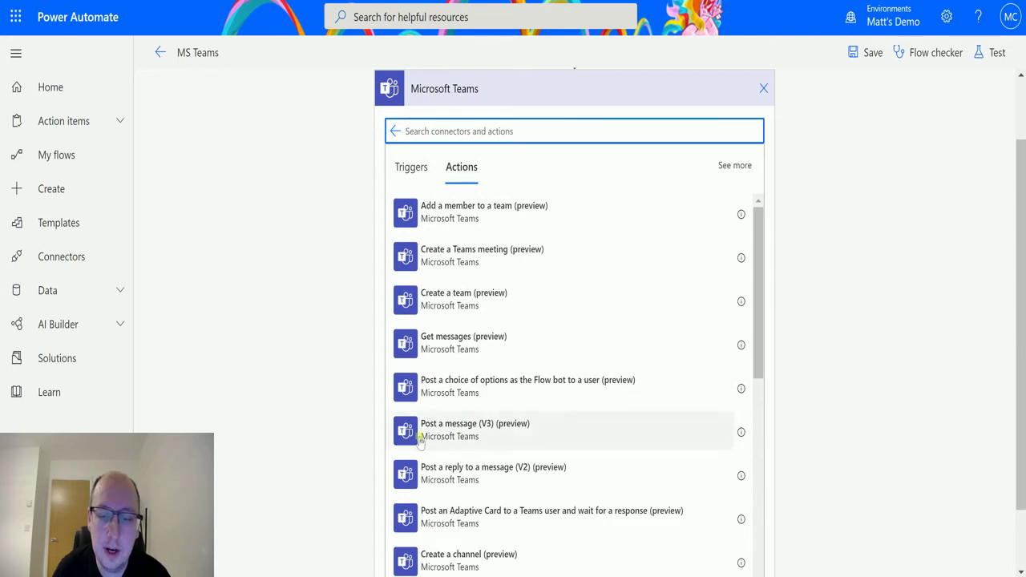
pyautogui.click(530, 431)
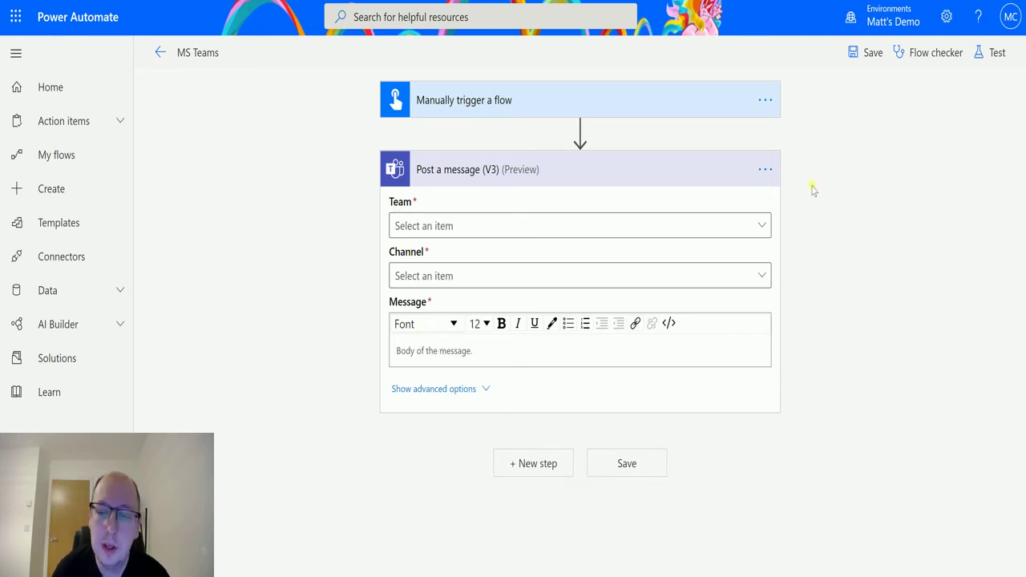
# Step: Set the post's Team to MCJ Demo Team and Channel to General
pyautogui.click(762, 226)
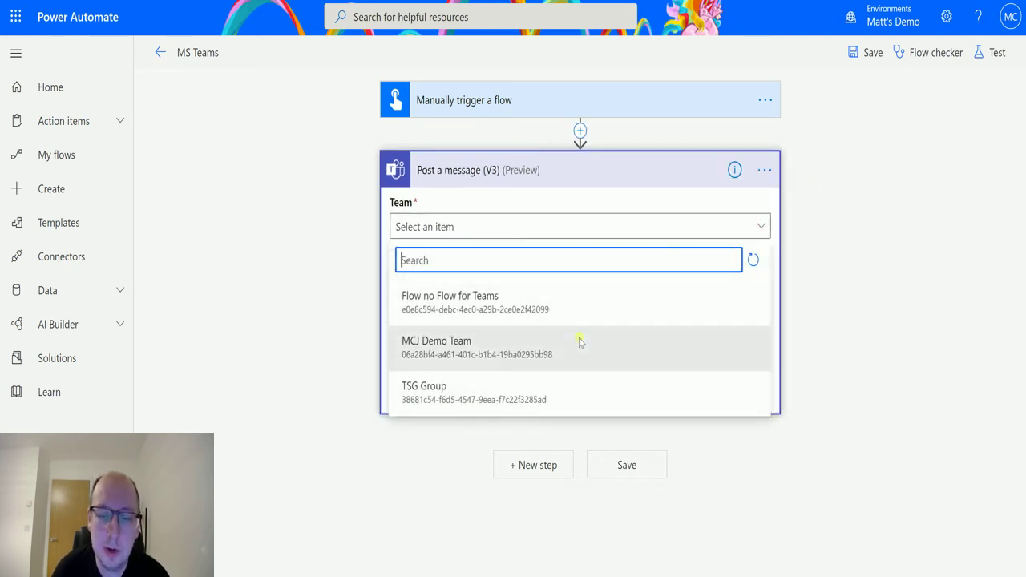
pyautogui.click(540, 365)
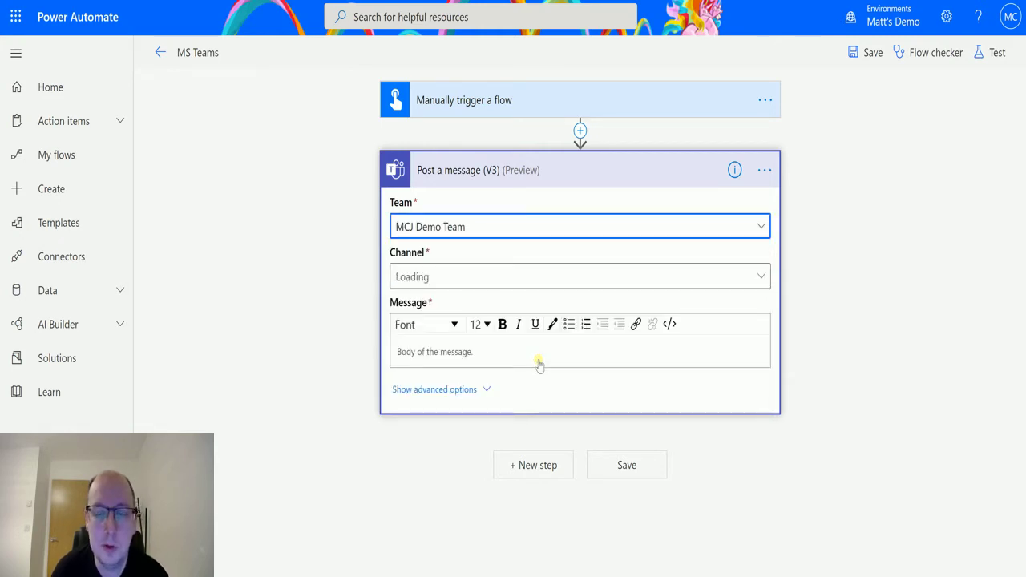
pyautogui.click(521, 277)
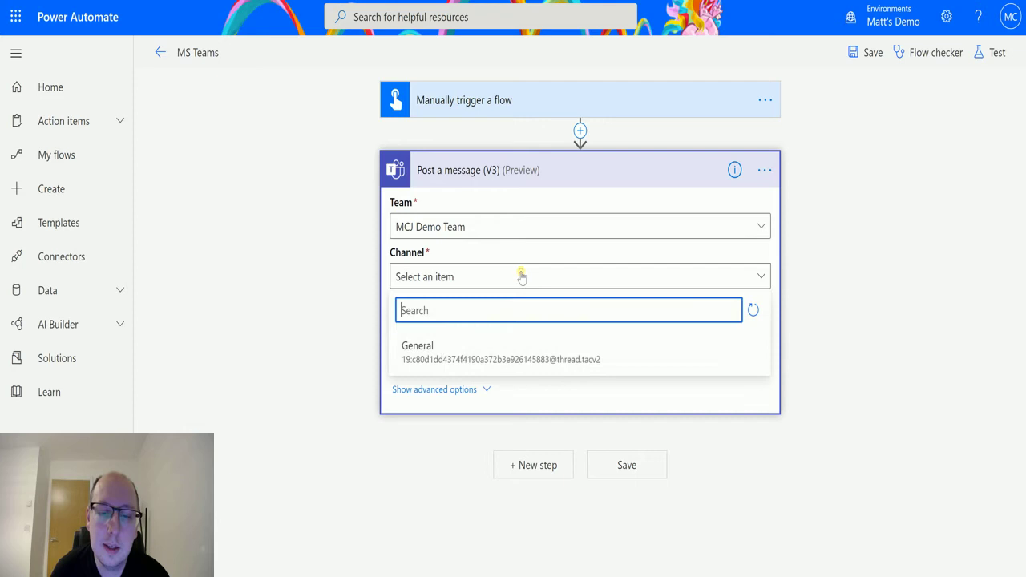
pyautogui.click(507, 349)
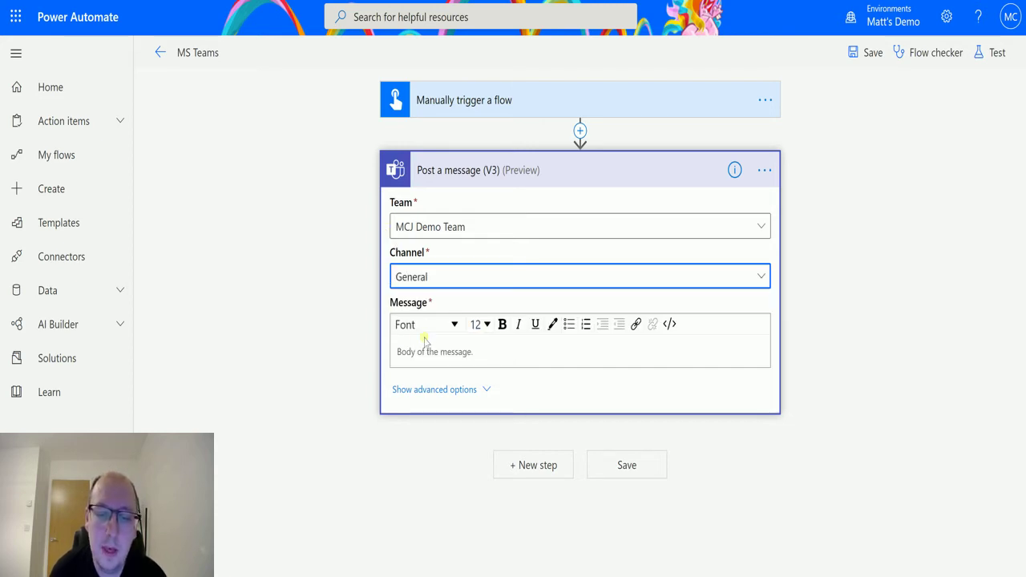
# Step: Type the message 'Yo! How is everyone today?' in Georgia font, size 14
pyautogui.click(481, 354)
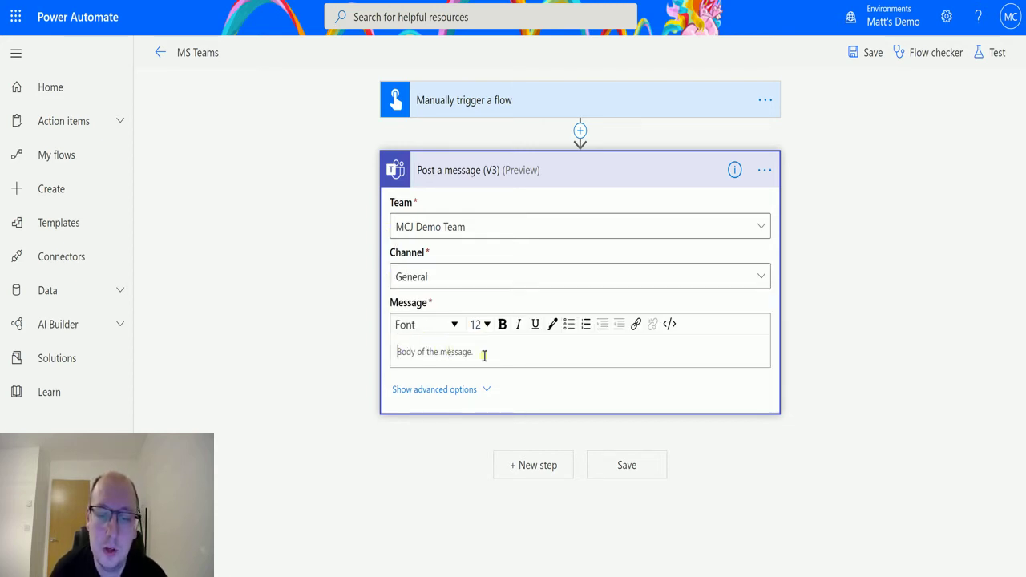
pyautogui.click(454, 324)
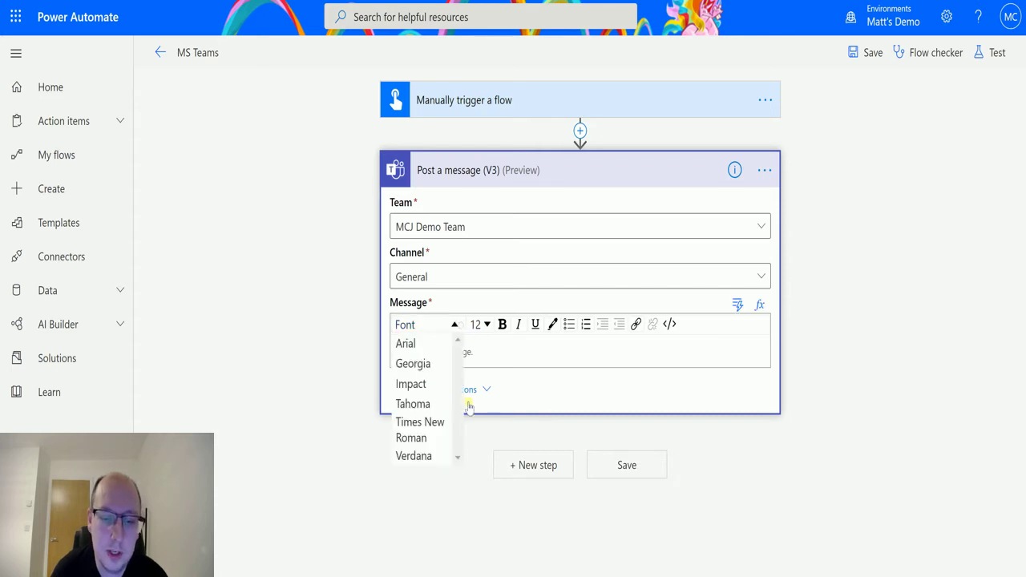
pyautogui.click(410, 362)
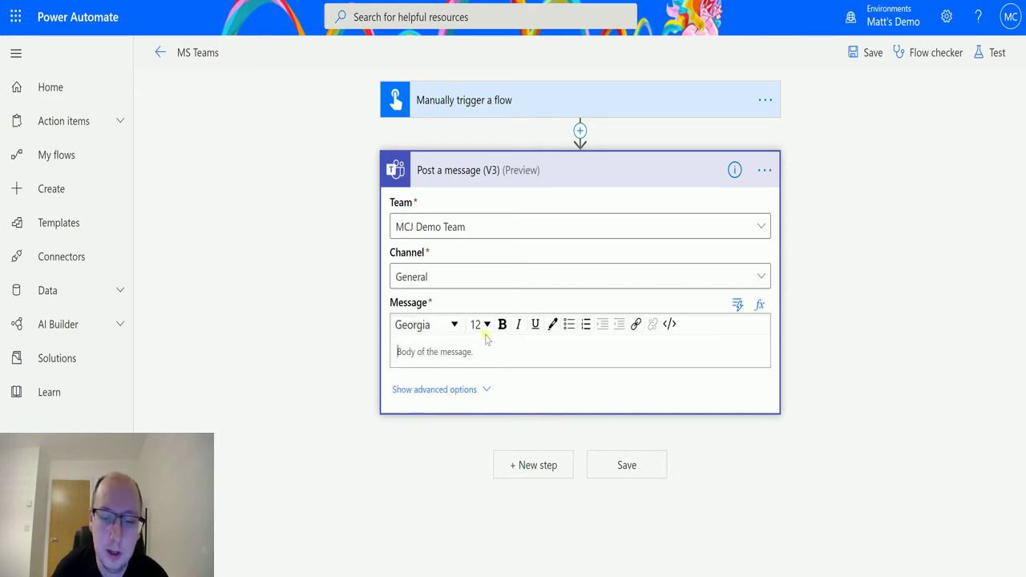
pyautogui.click(486, 324)
pyautogui.click(475, 444)
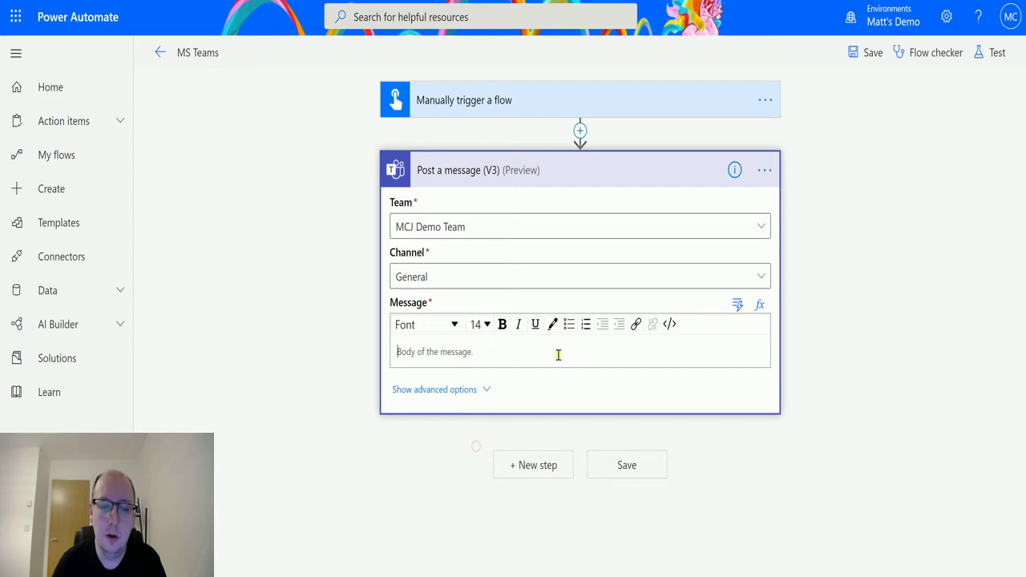
pyautogui.write('Yo!')
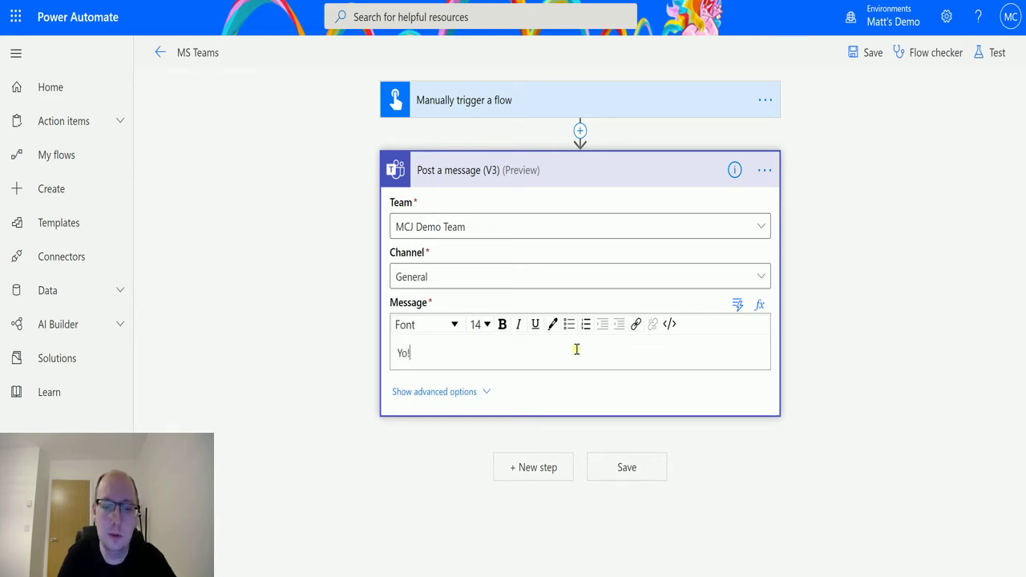
pyautogui.write(' h')
pyautogui.press('BackSpace')
pyautogui.write('How is ev')
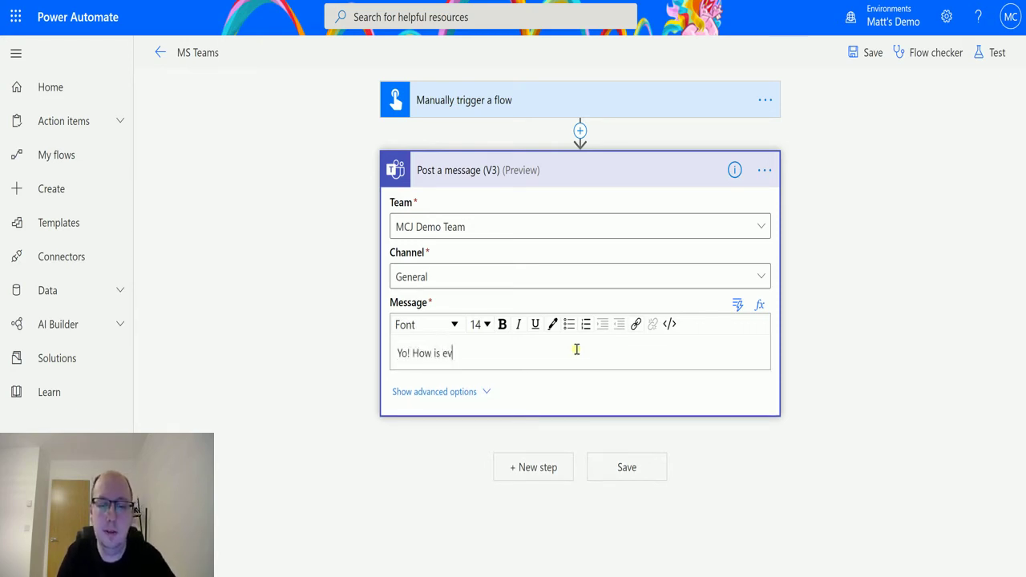
pyautogui.write('eryone today')
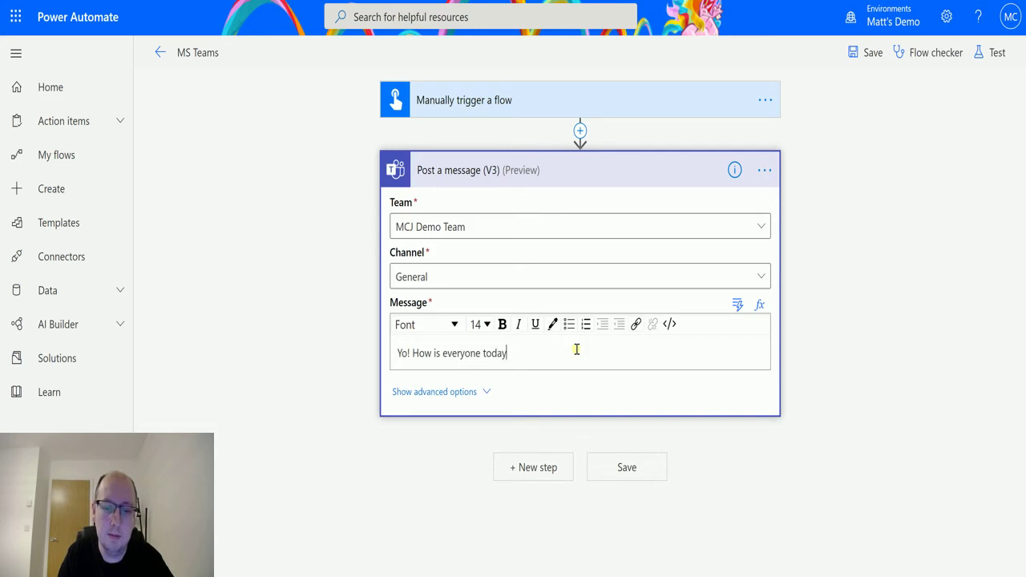
pyautogui.write('?')
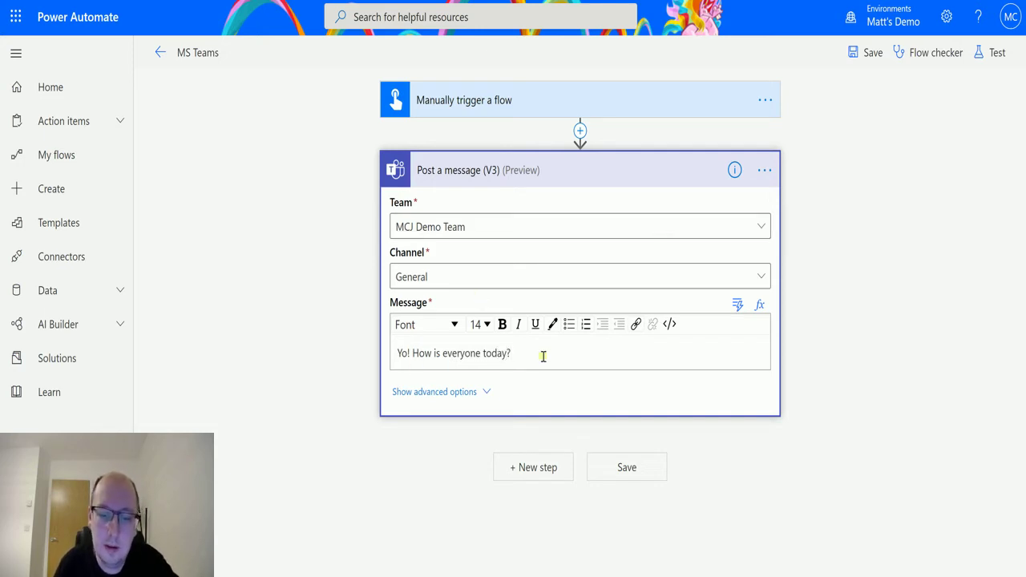
# Step: Make the whole message bold and check its HTML markup in code view
pyautogui.moveTo(535, 353); pyautogui.dragTo(477, 345)
pyautogui.click(502, 324)
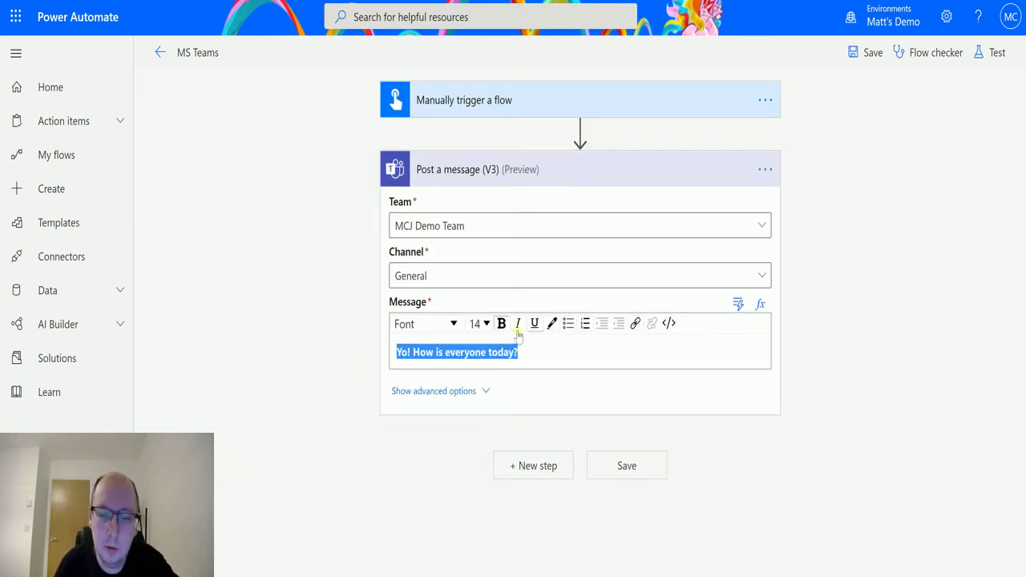
pyautogui.click(581, 346)
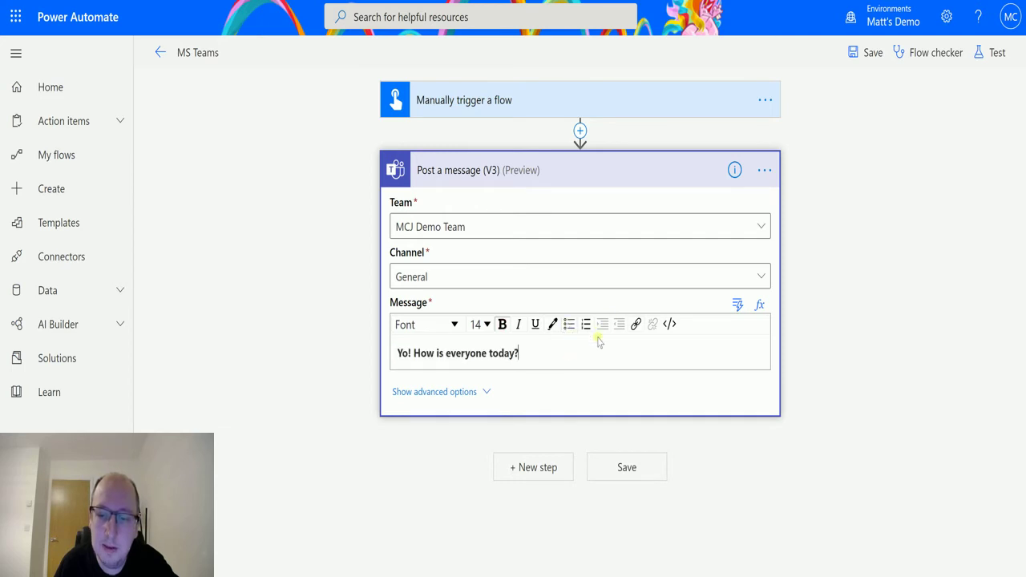
pyautogui.click(670, 325)
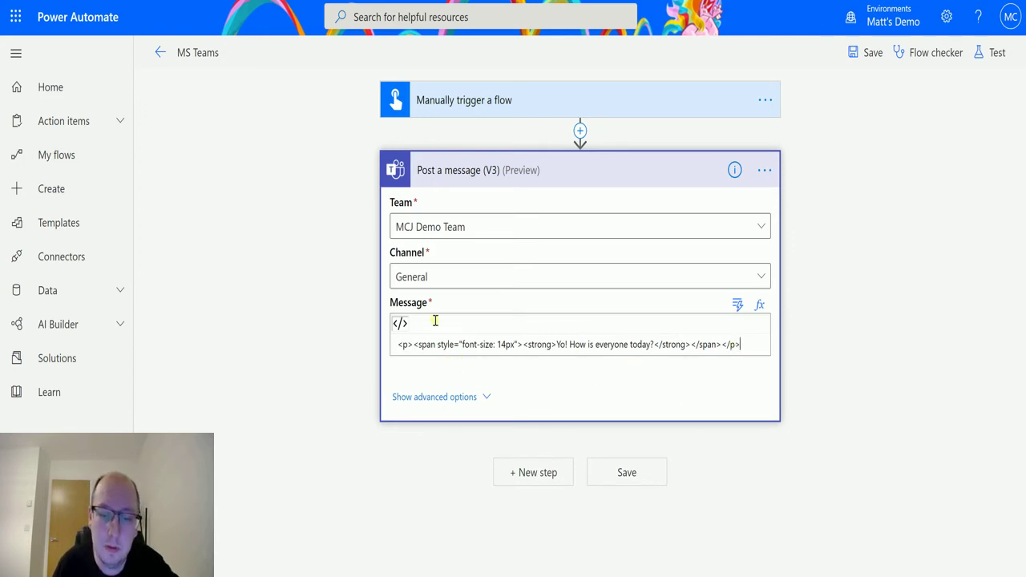
pyautogui.click(400, 324)
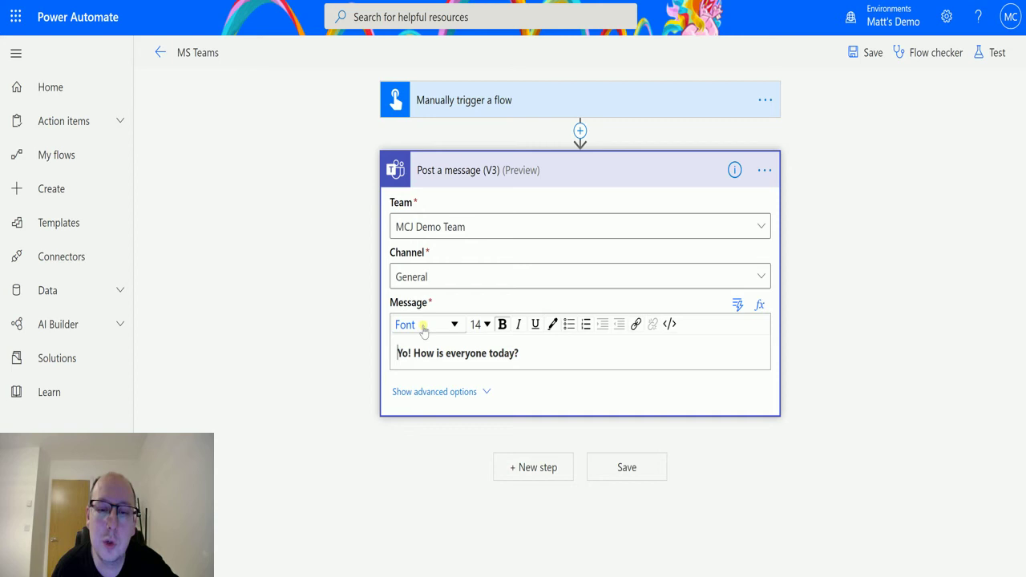
# Step: Reveal the advanced options and start typing the subject 'Flow triggered message'
pyautogui.click(434, 391)
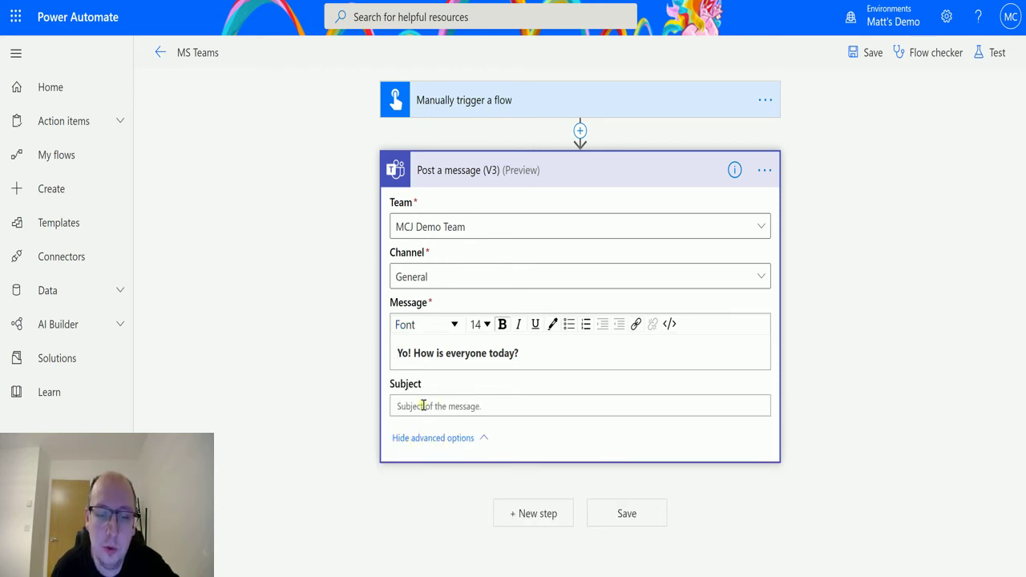
pyautogui.click(464, 408)
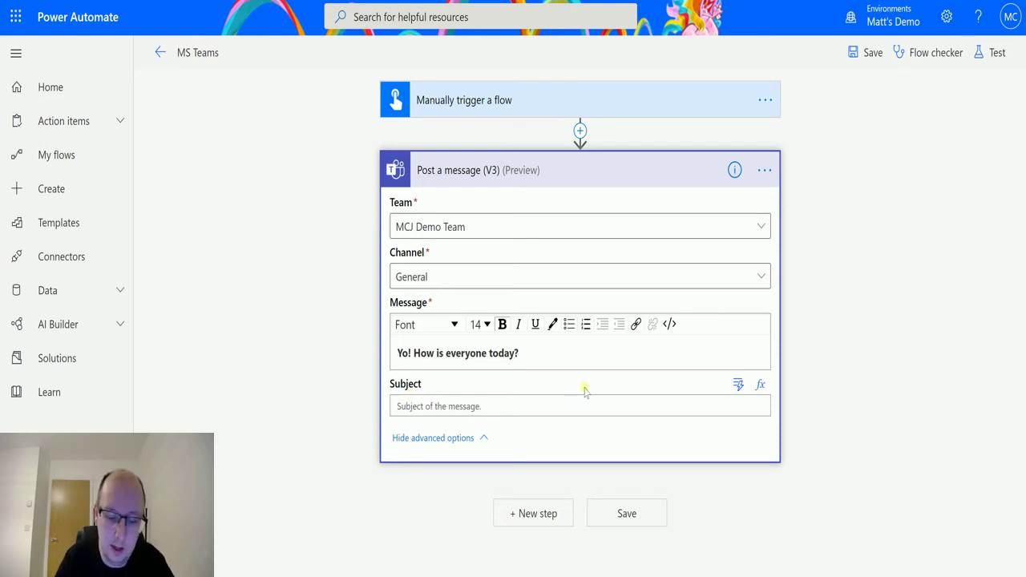
pyautogui.write('Flo')
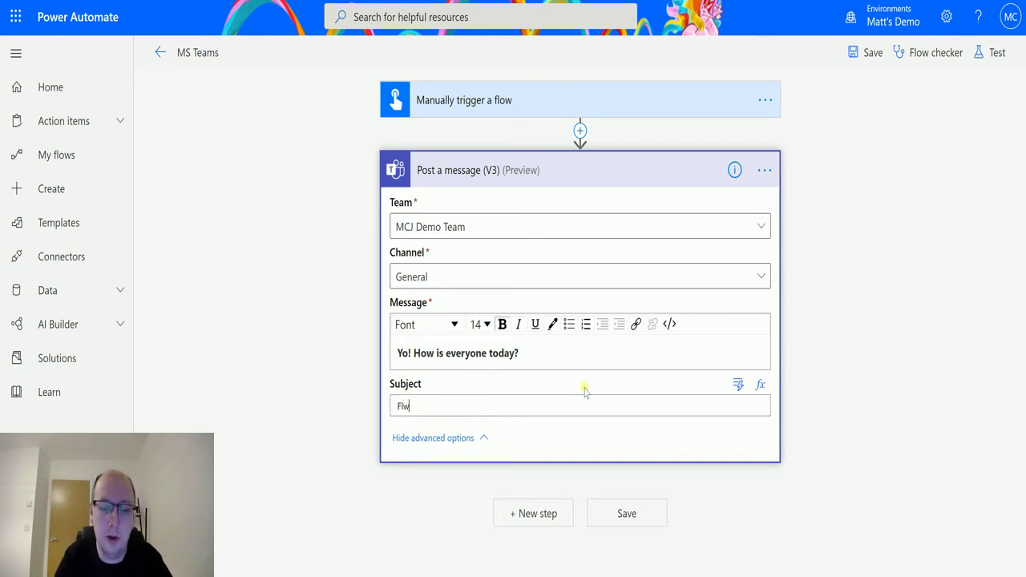
pyautogui.write('w triggered message')
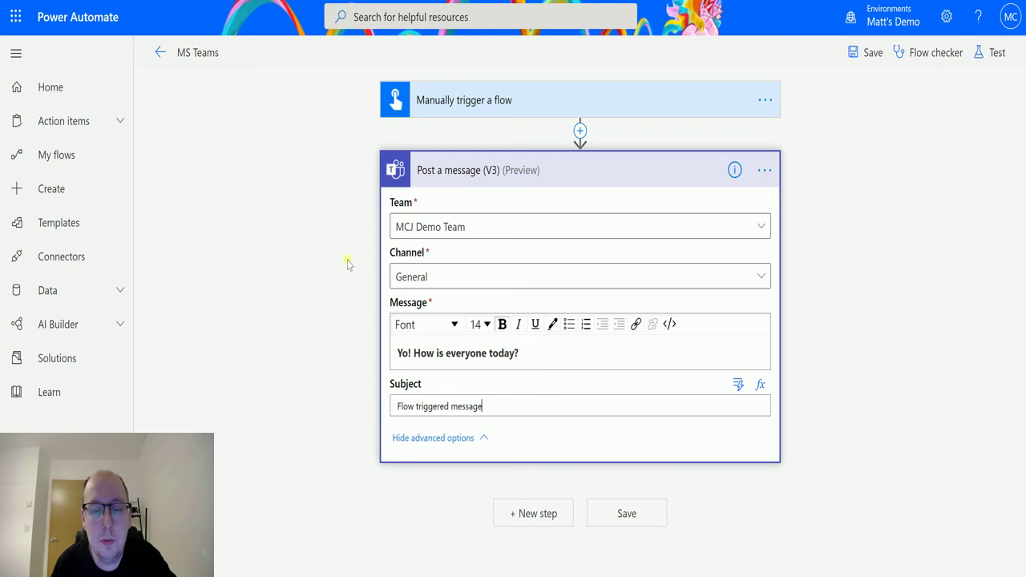
# Step: Save the flow and run a manual test using 'I'll perform the trigger action'
pyautogui.click(999, 53)
pyautogui.click(856, 90)
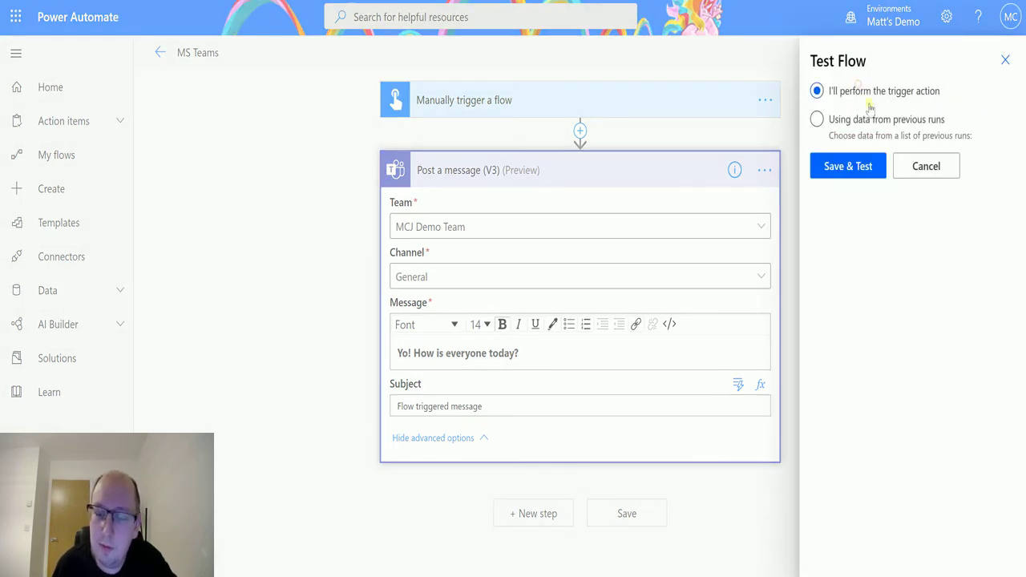
pyautogui.click(852, 165)
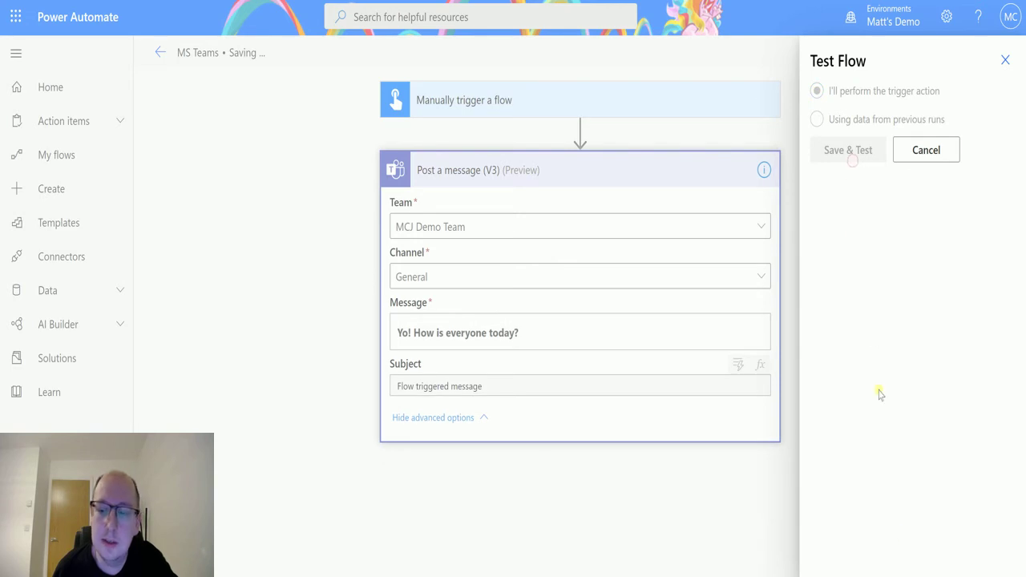
pyautogui.click(863, 550)
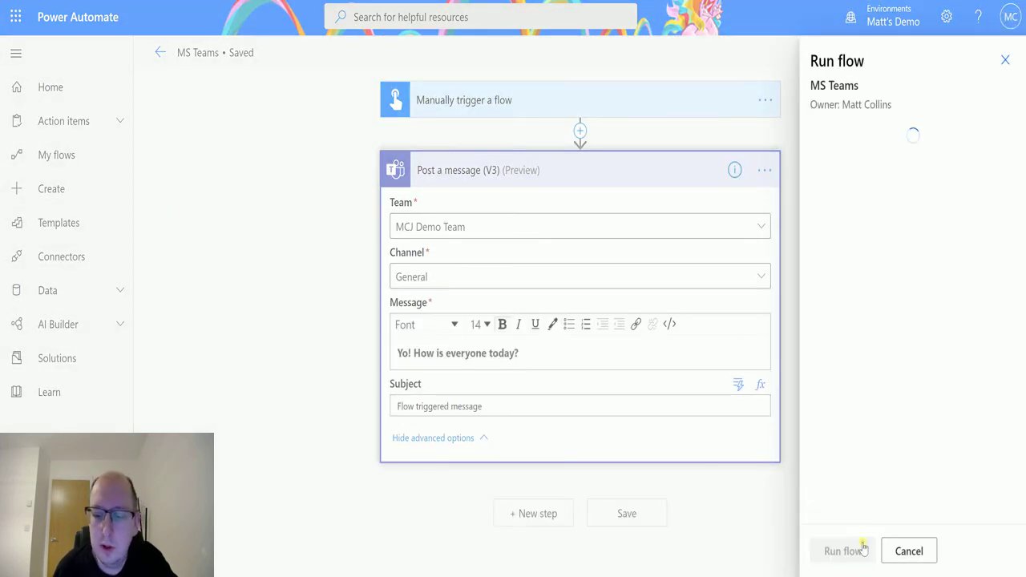
pyautogui.click(861, 550)
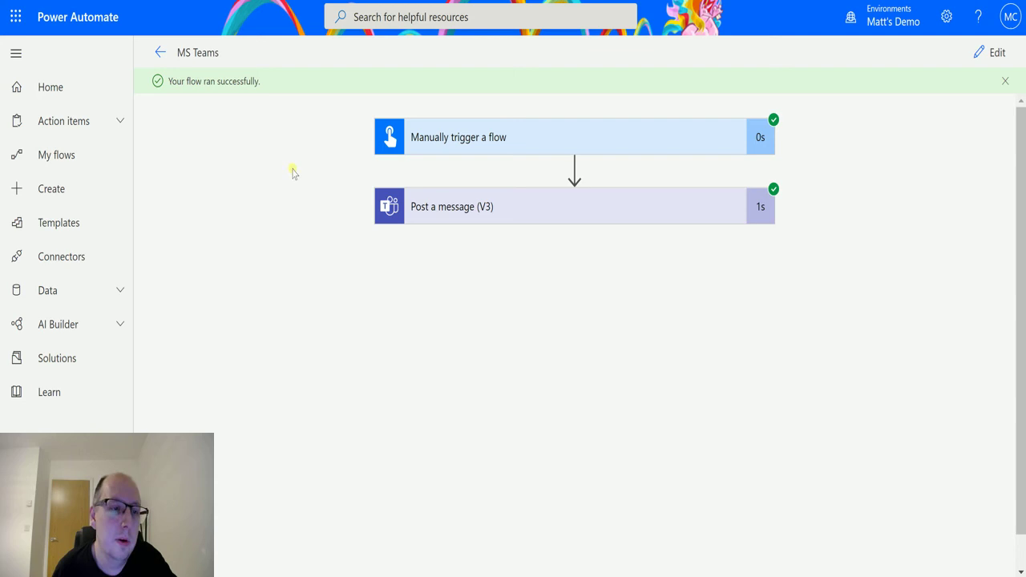
# Step: In Teams General, give the flow's posted message a thumbs-up
pyautogui.hotkey('alt', 'Tab')
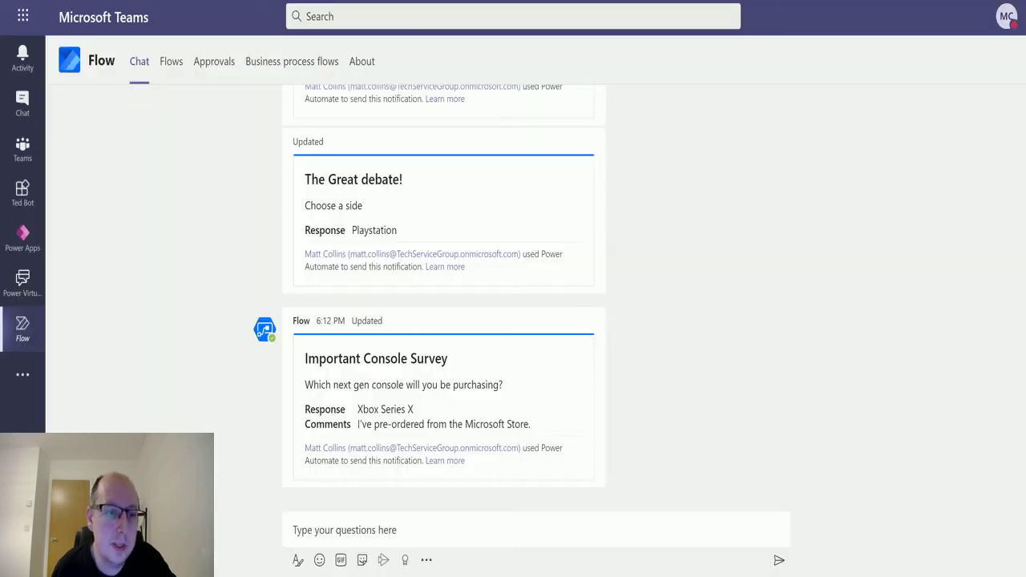
pyautogui.click(22, 152)
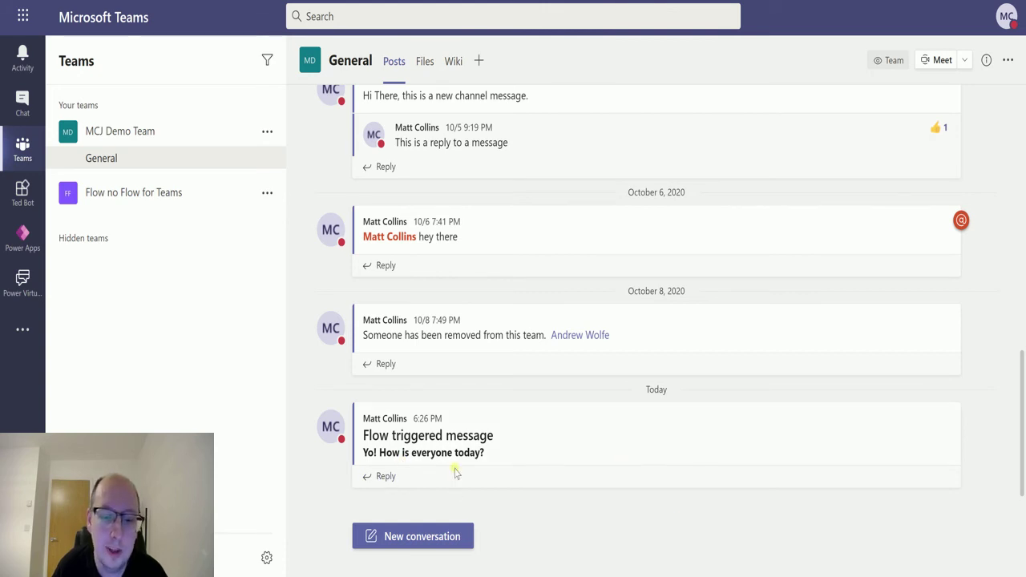
pyautogui.click(845, 392)
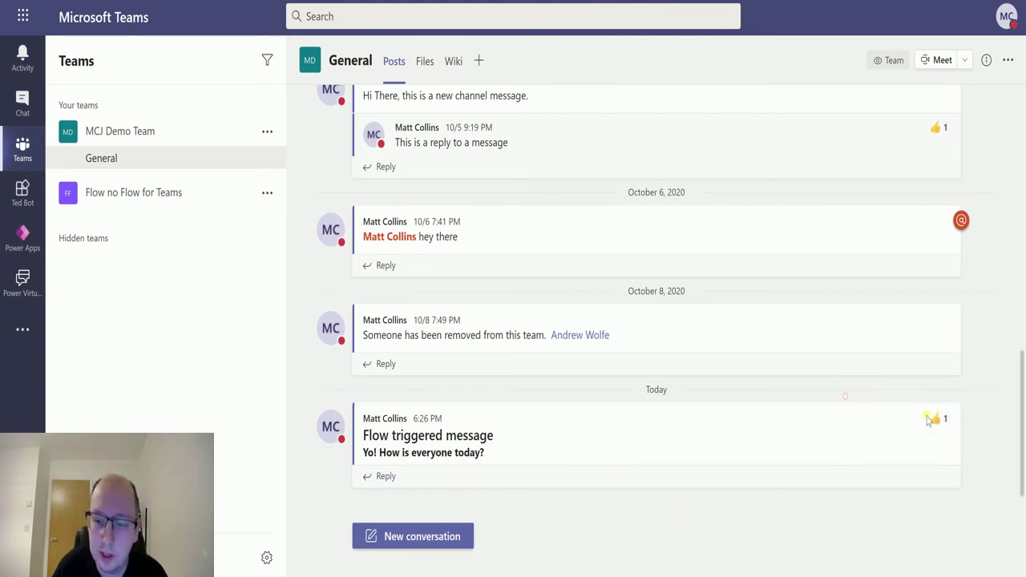
# Step: Reply 'I'm good' to the flow's post, then return to Power Automate
pyautogui.click(389, 477)
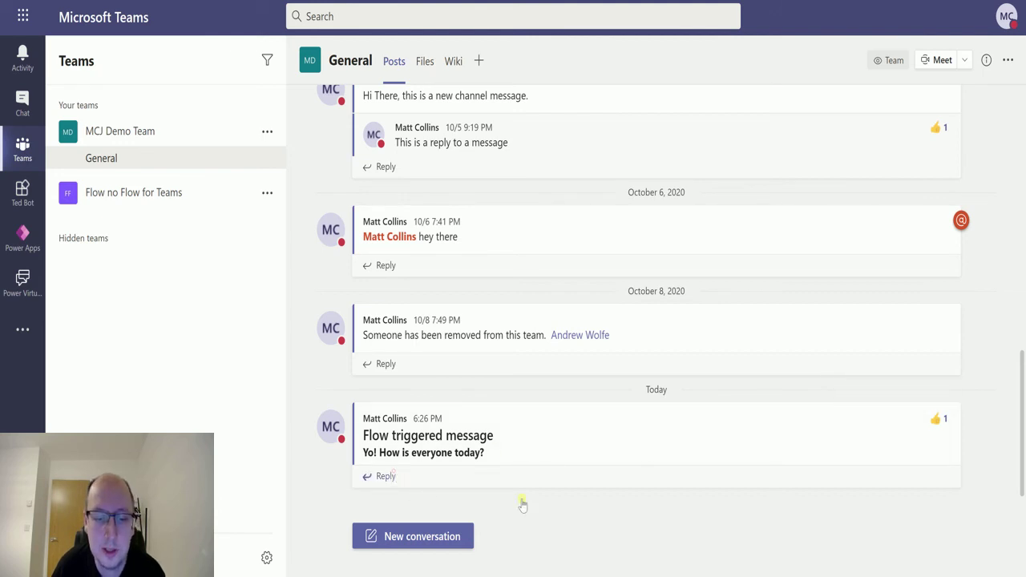
pyautogui.write("I'm good")
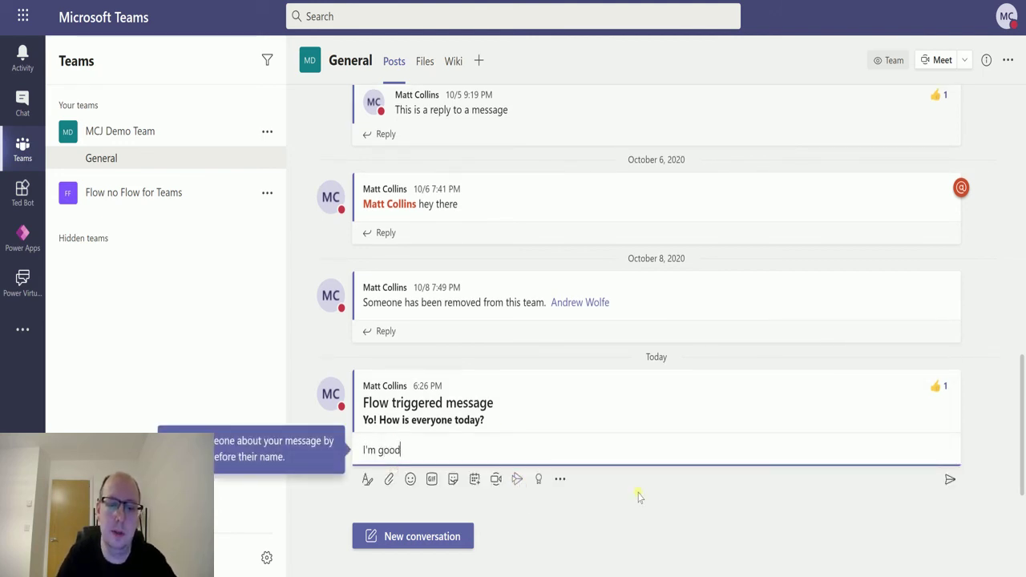
pyautogui.press('Return')
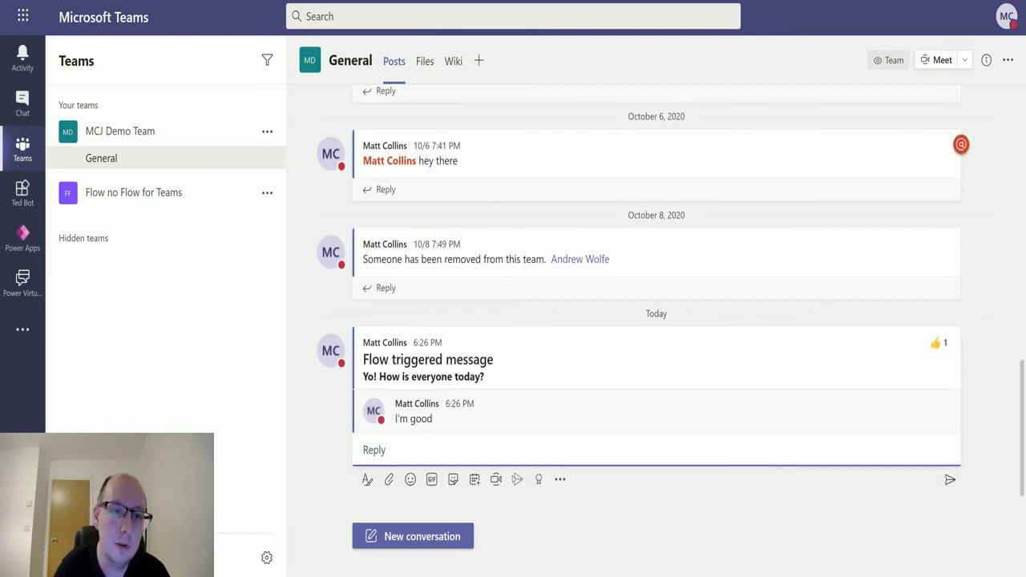
pyautogui.hotkey('alt', 'Tab')
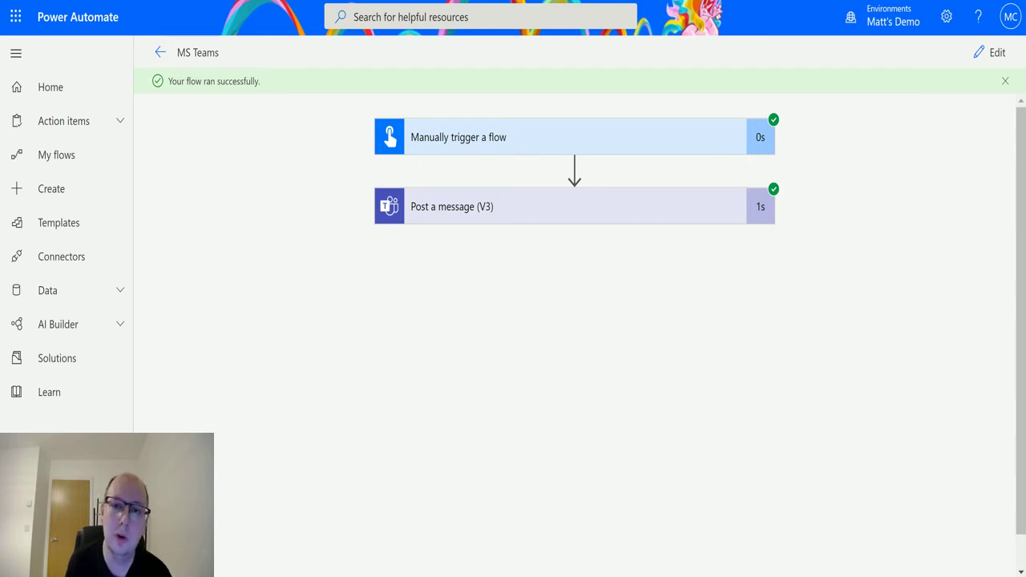